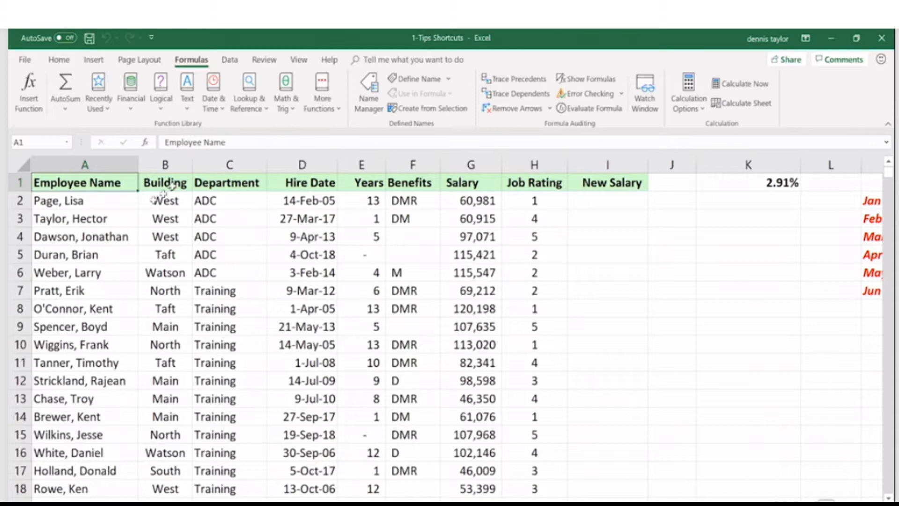
# Step: Enter the formula =G2*K1+G2 in the first New Salary cell, I2
pyautogui.click(598, 198)
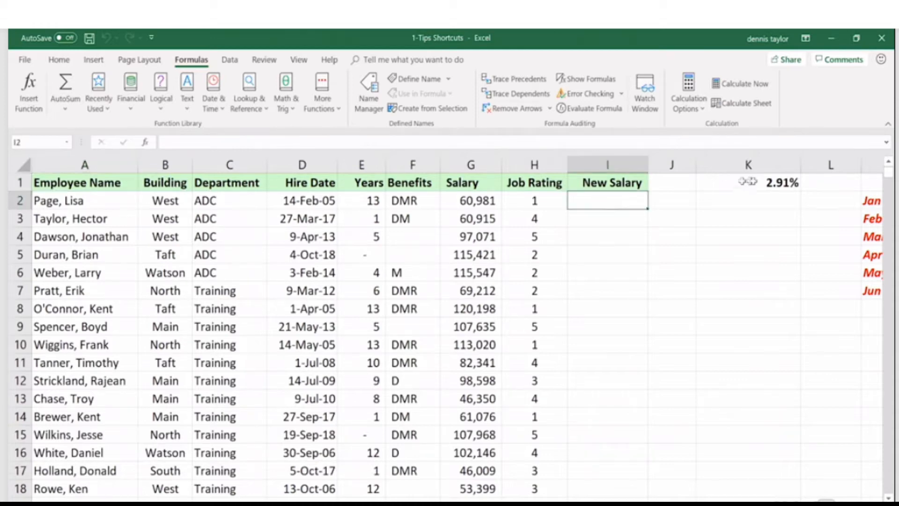
pyautogui.click(745, 182)
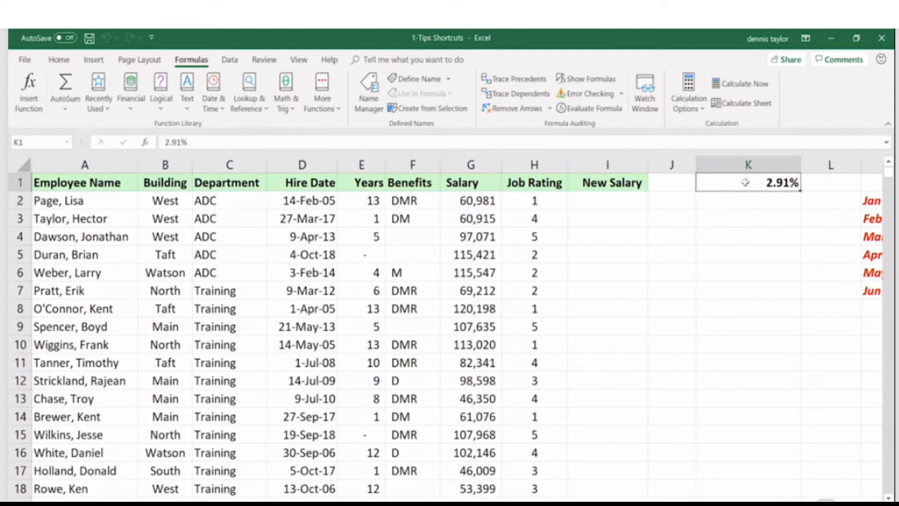
pyautogui.click(604, 200)
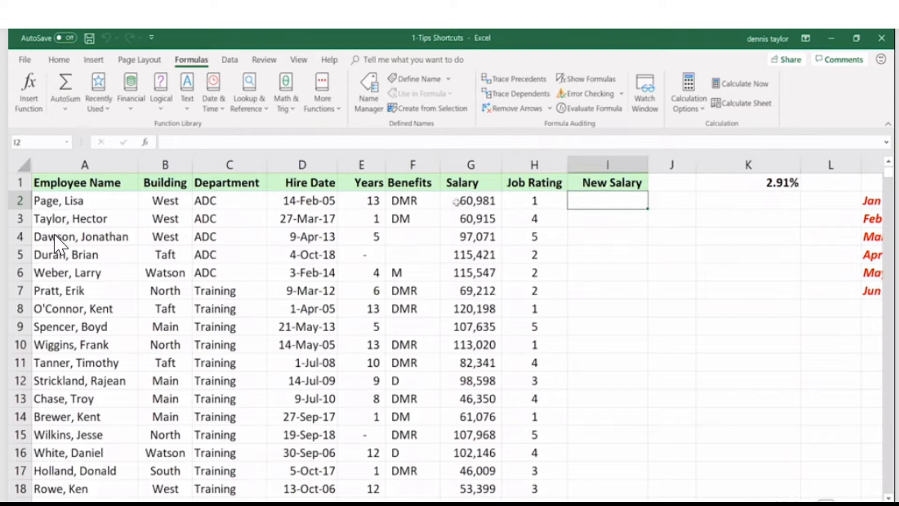
pyautogui.write('=')
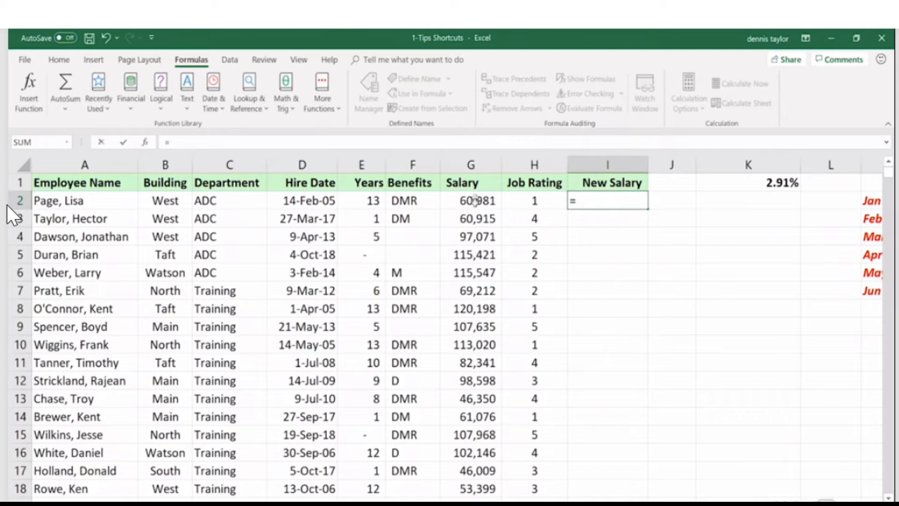
pyautogui.click(475, 201)
pyautogui.write('*')
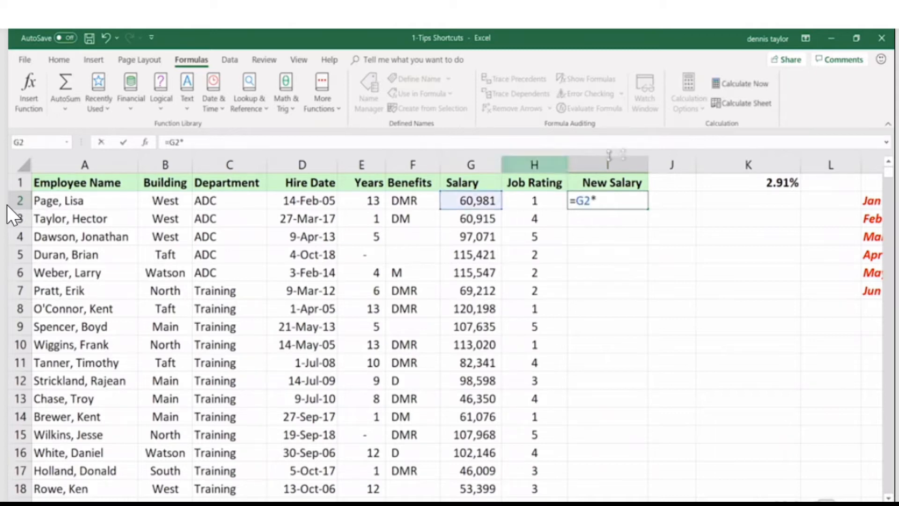
pyautogui.click(747, 181)
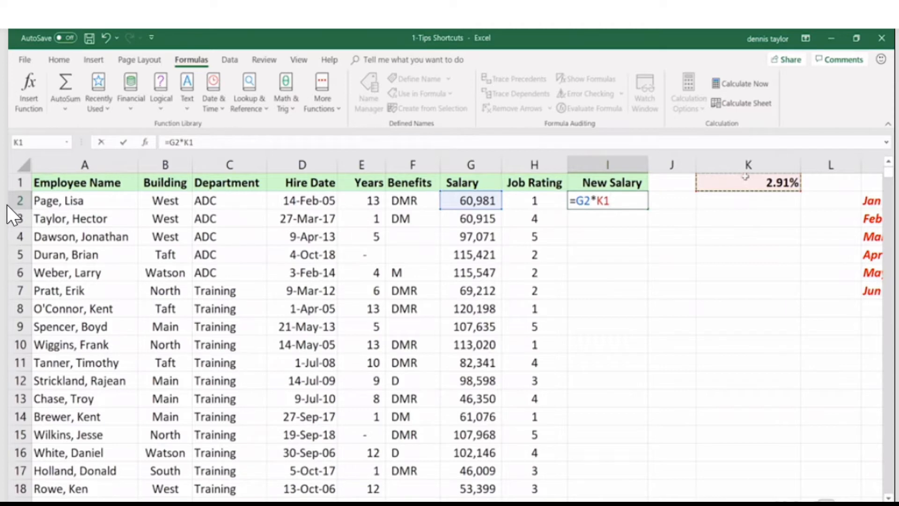
pyautogui.write('+')
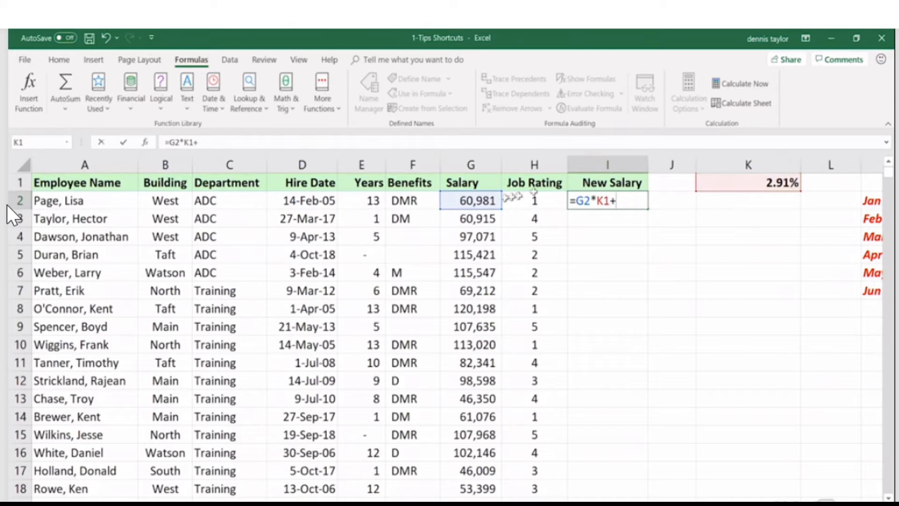
pyautogui.click(476, 202)
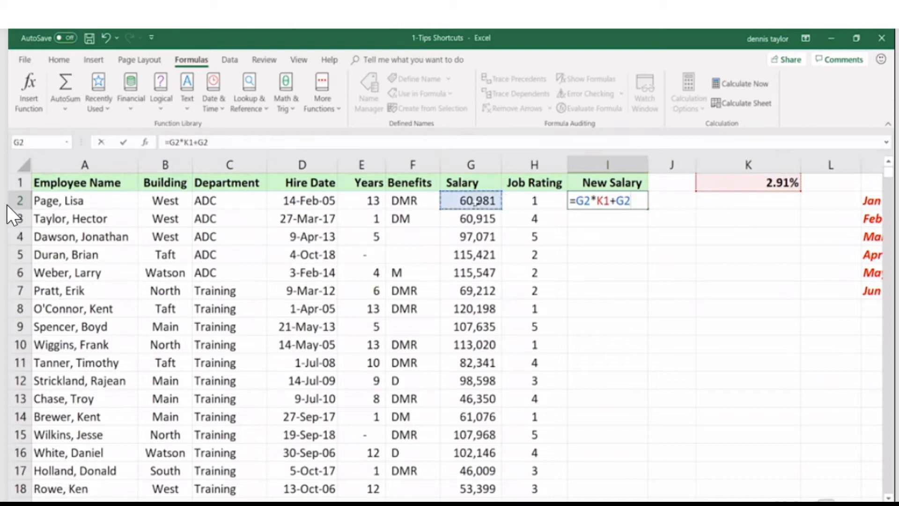
pyautogui.press('Return')
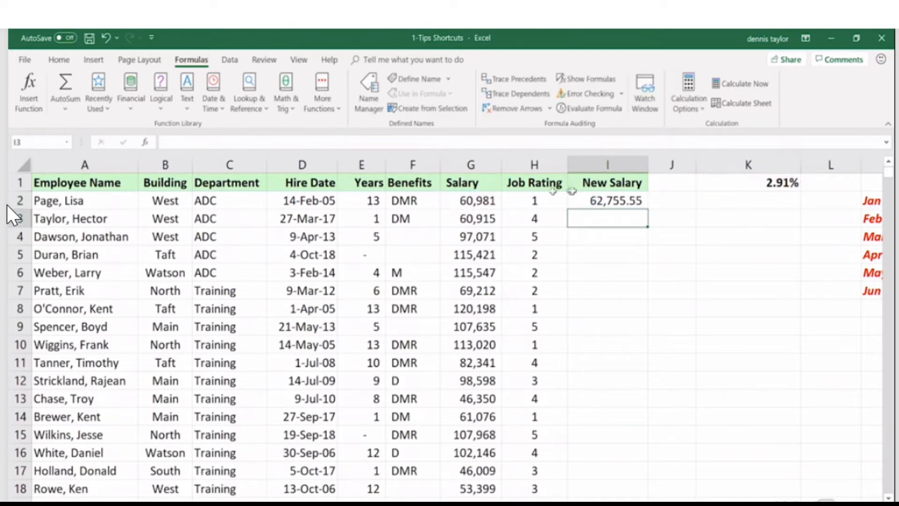
pyautogui.click(742, 182)
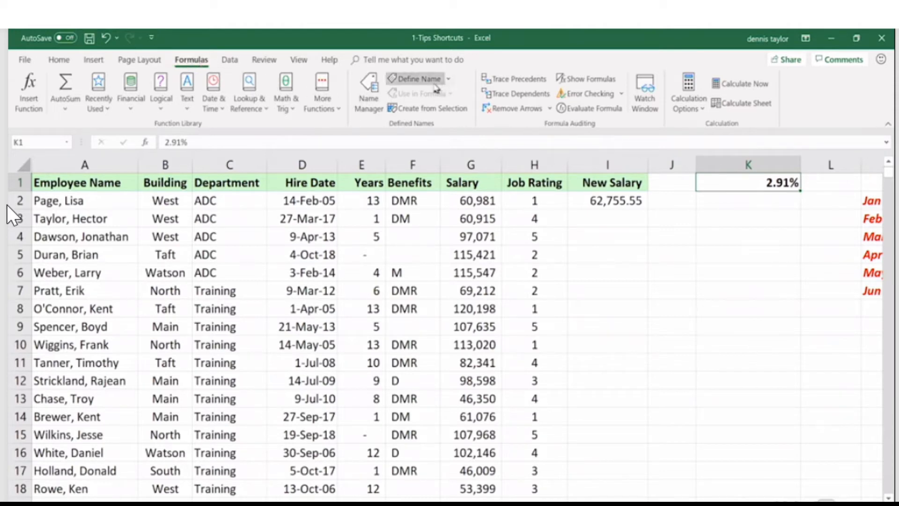
pyautogui.click(434, 84)
pyautogui.click(438, 92)
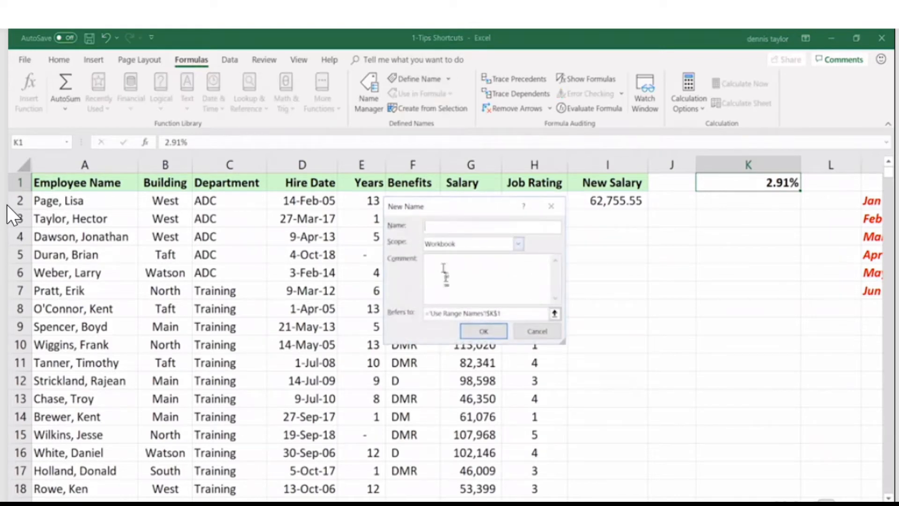
pyautogui.click(551, 206)
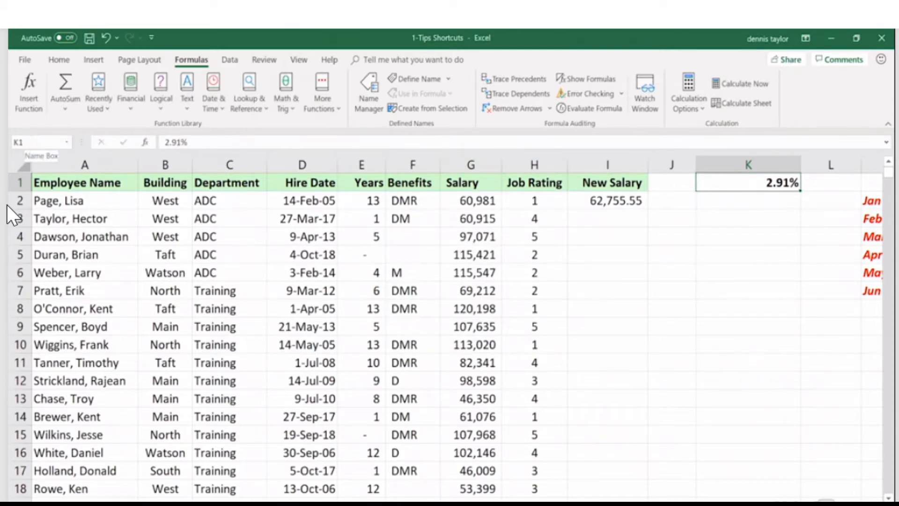
# Step: Assign the range name PctIncrease to cell K1
pyautogui.click(11, 142)
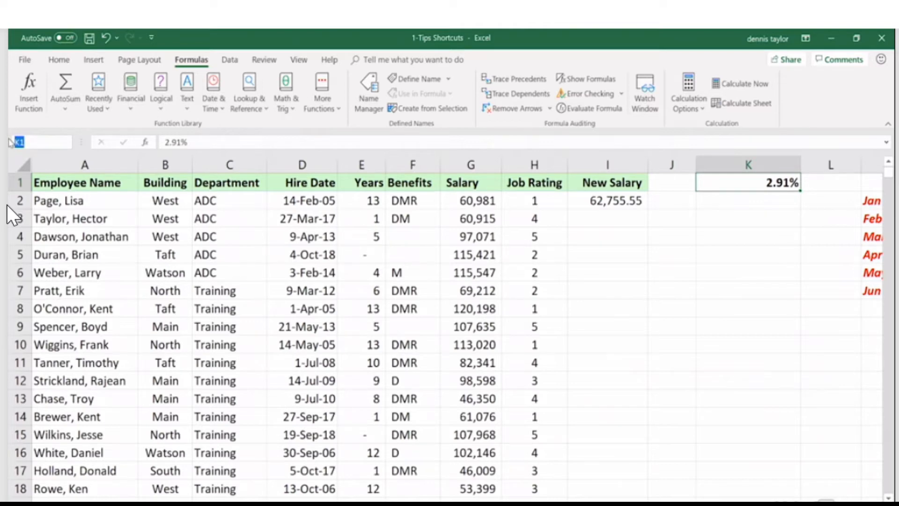
pyautogui.write('PctIncrease')
pyautogui.press('Return')
# Step: Change the formula in I2 to =G2*PctIncrease+G2 using the defined name, and copy it down the New Salary column
pyautogui.doubleClick(584, 199)
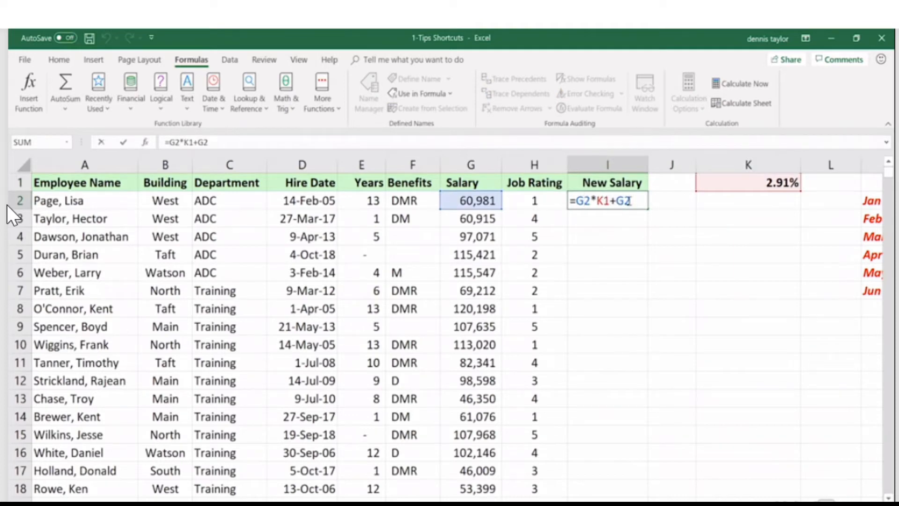
pyautogui.moveTo(629, 200); pyautogui.dragTo(601, 194)
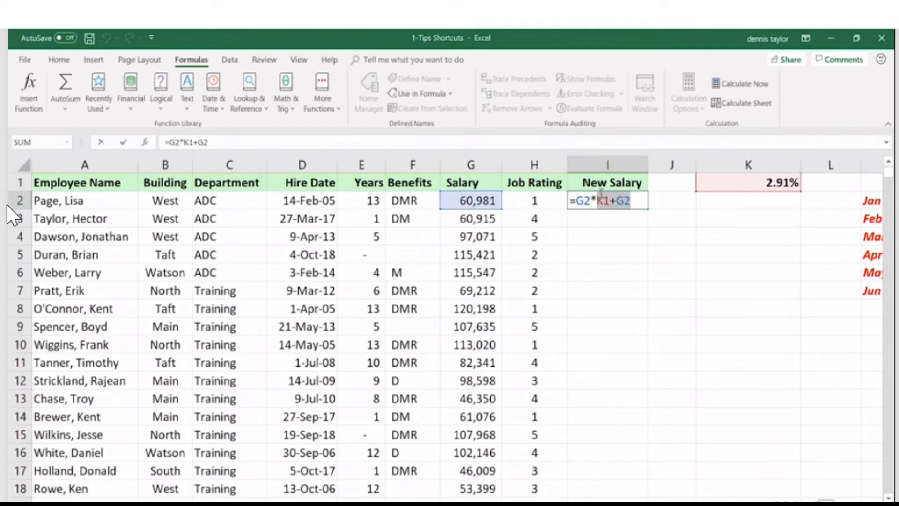
pyautogui.press('Delete')
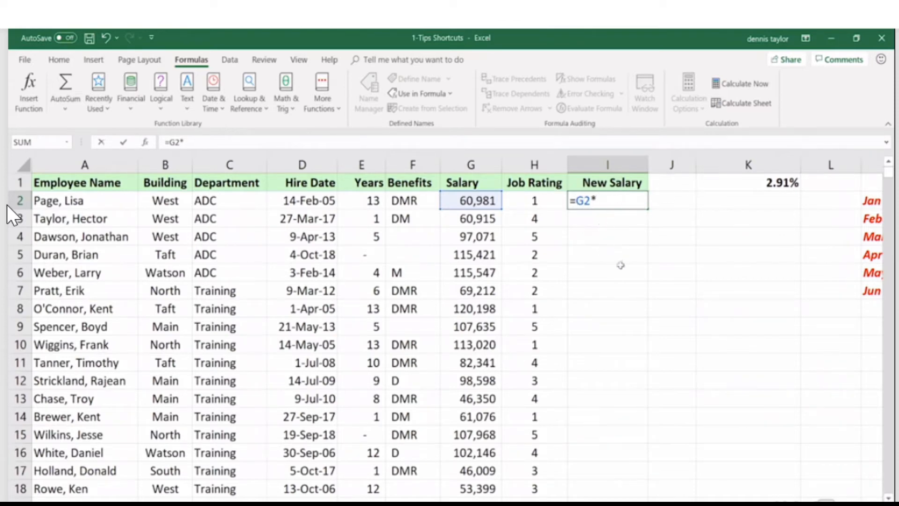
pyautogui.press('F3')
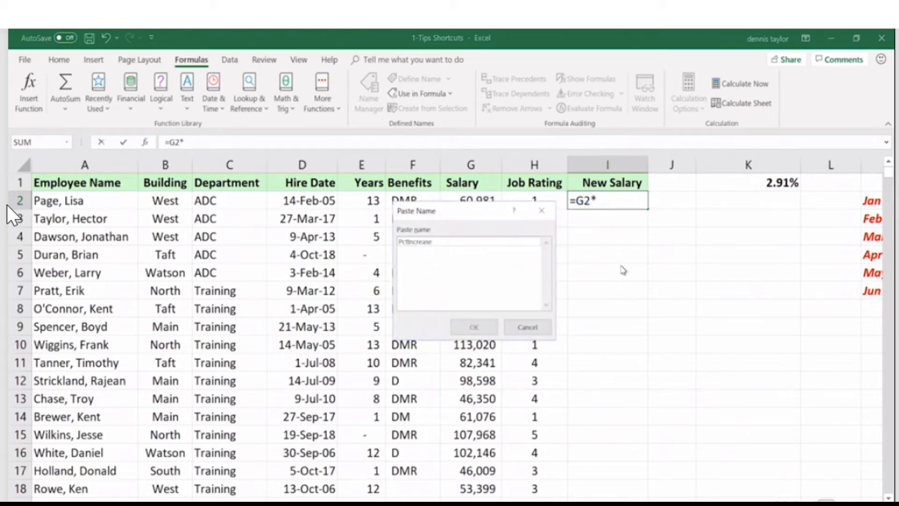
pyautogui.doubleClick(423, 242)
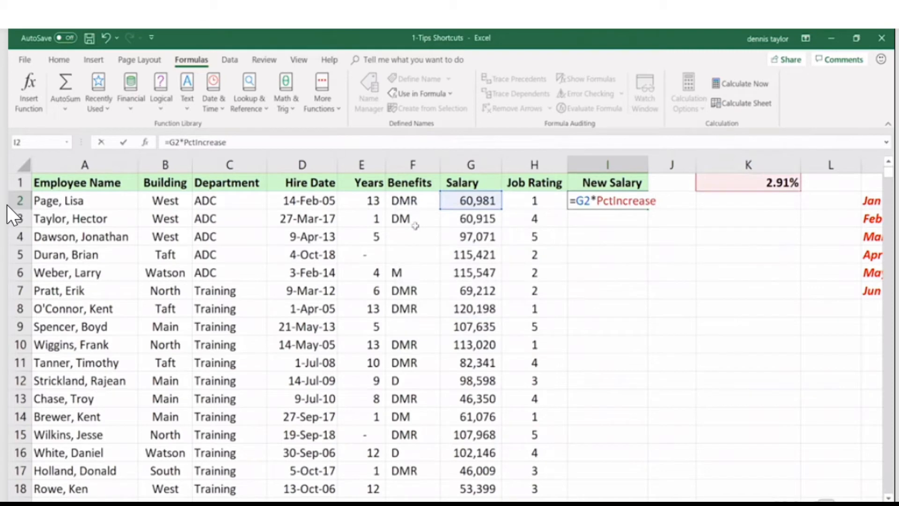
pyautogui.write('+')
pyautogui.click(456, 202)
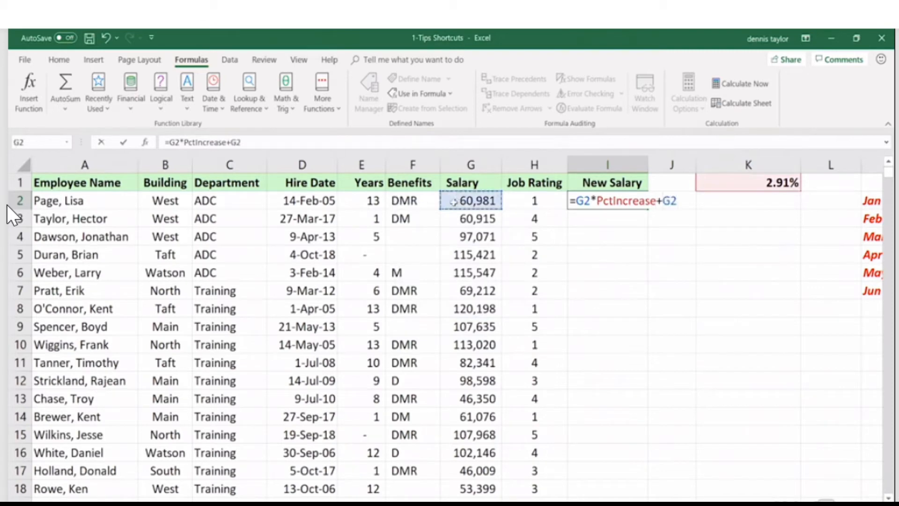
pyautogui.hotkey('ctrl', 'Return')
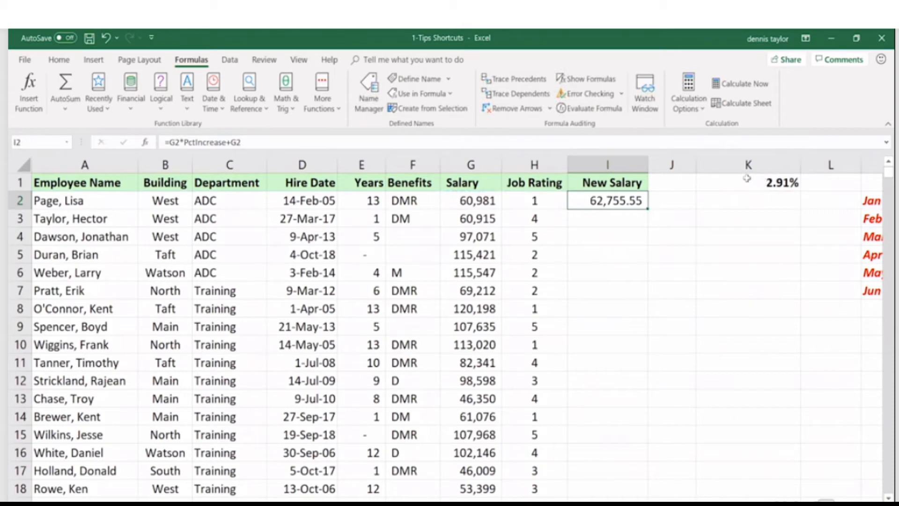
pyautogui.doubleClick(648, 209)
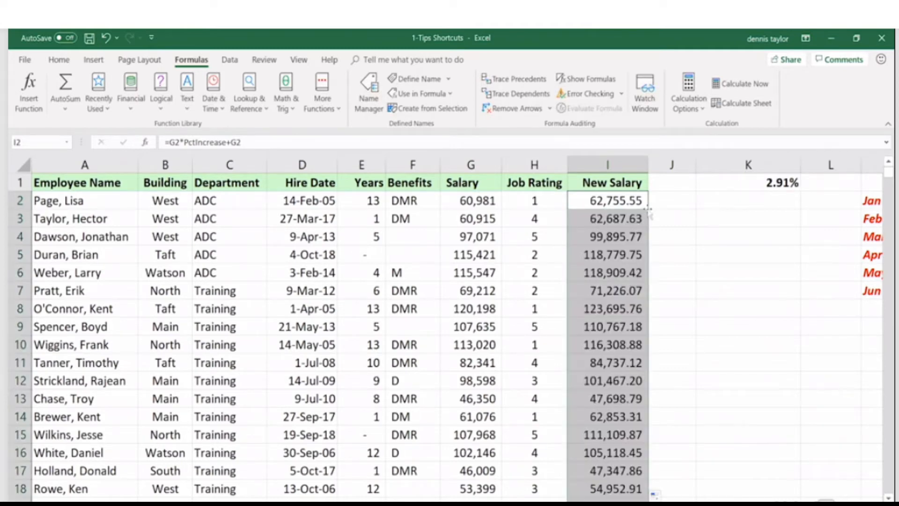
# Step: Examine the copied formulas in I5 and I4 without changing them, and jump to the cell named PctIncrease
pyautogui.doubleClick(632, 255)
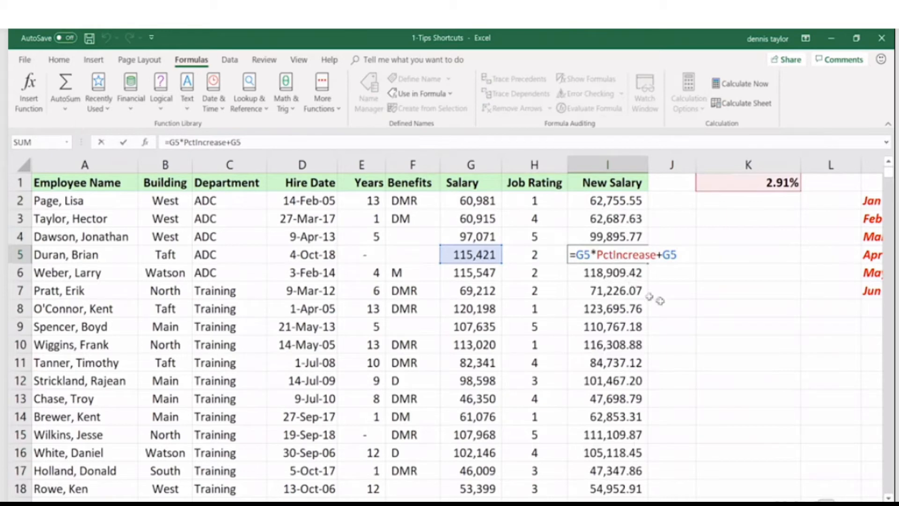
pyautogui.press('Escape')
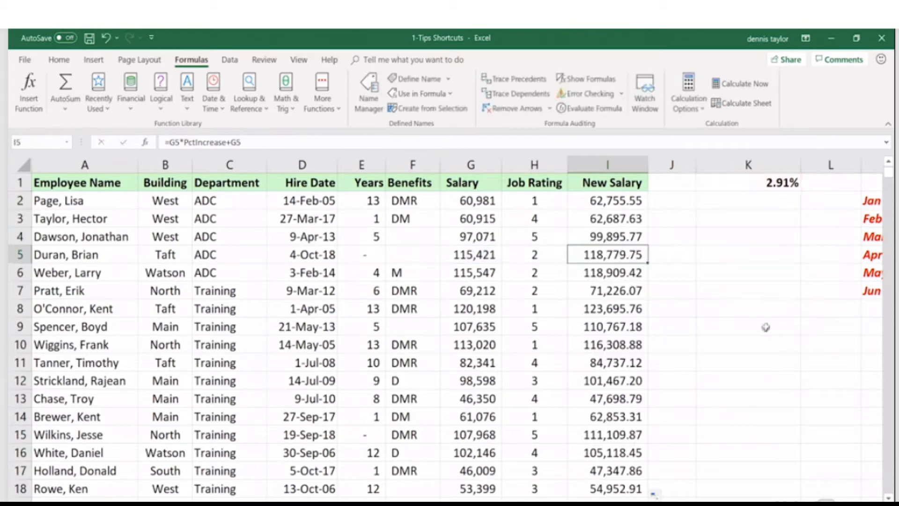
pyautogui.click(765, 324)
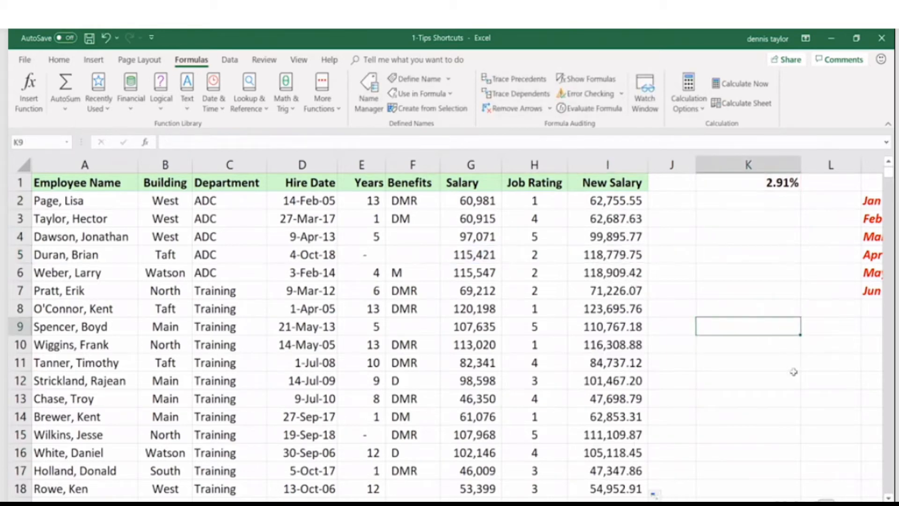
pyautogui.click(621, 232)
pyautogui.doubleClick(620, 232)
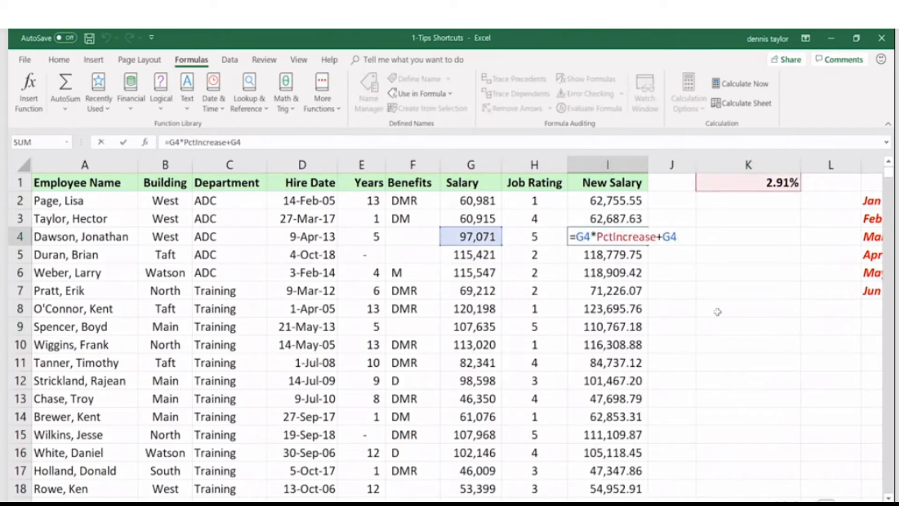
pyautogui.press('Escape')
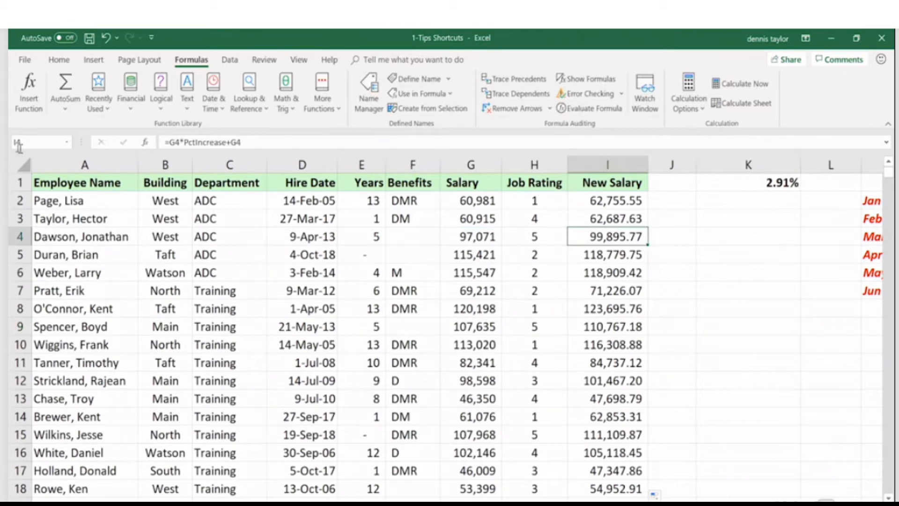
pyautogui.click(67, 147)
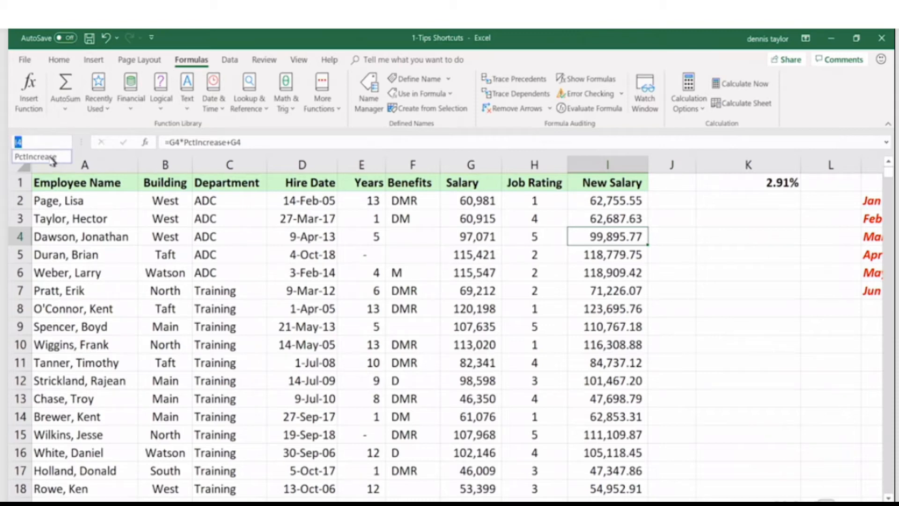
pyautogui.click(52, 158)
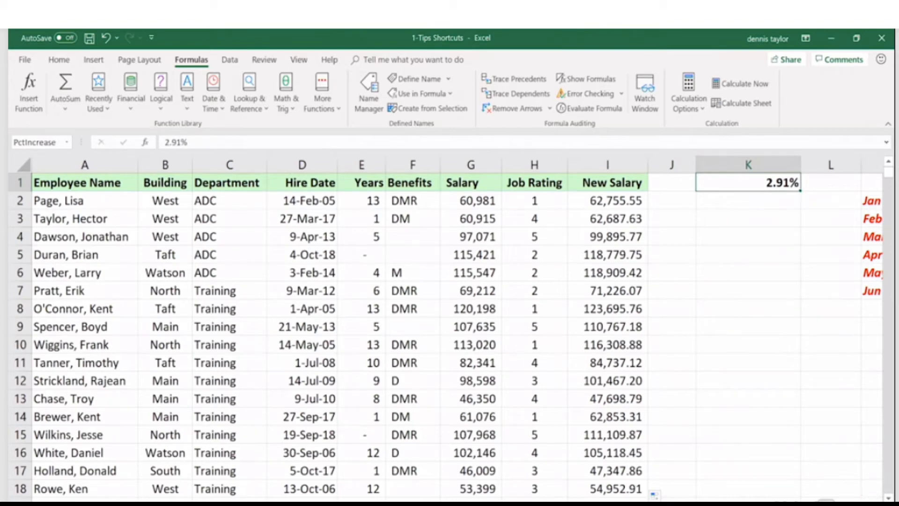
# Step: Assign the range name First_Half_Sales to the January to June state figures in N2:R7
pyautogui.hscroll(3, 450, 328)
pyautogui.moveTo(579, 201); pyautogui.dragTo(692, 289)
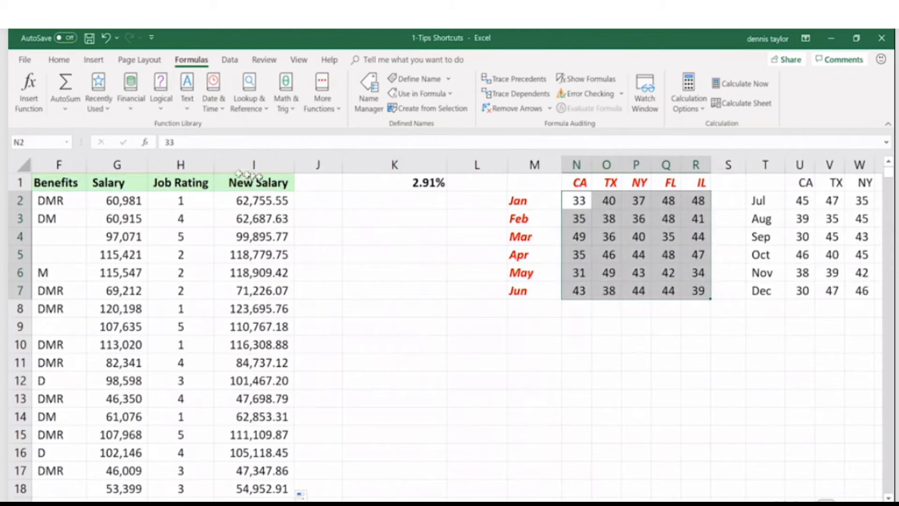
pyautogui.click(38, 141)
pyautogui.write('First_')
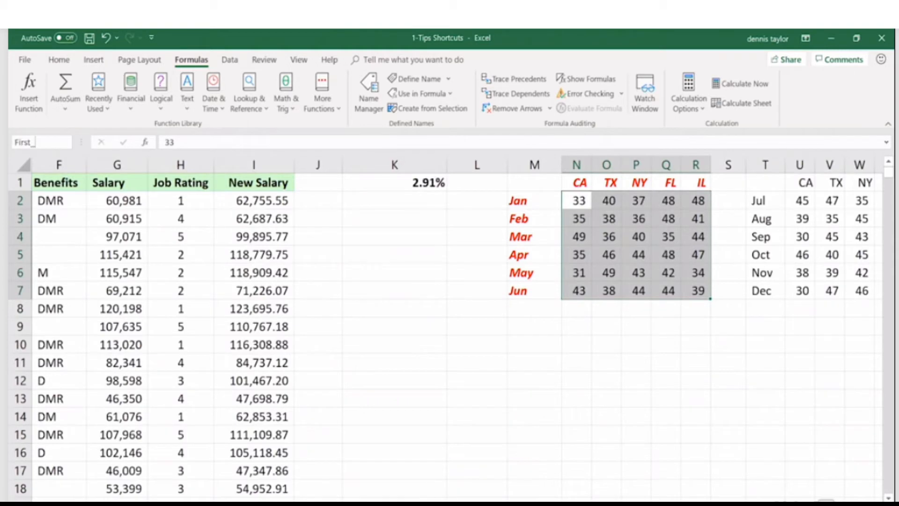
pyautogui.write('Half_S')
# Step: Total the named sales range in cell K3 with =SUM(First_Half_Sales), inserting the defined name as the argument
pyautogui.click(366, 213)
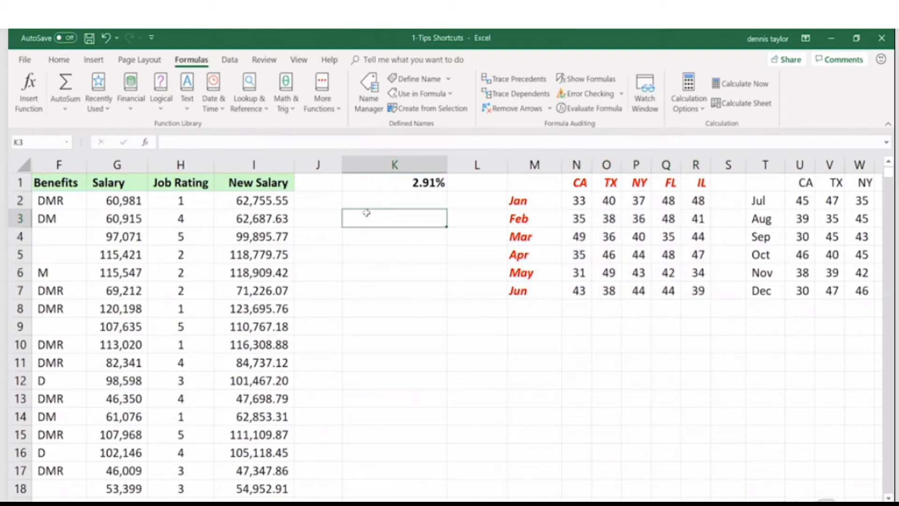
pyautogui.hotkey('alt', '=')
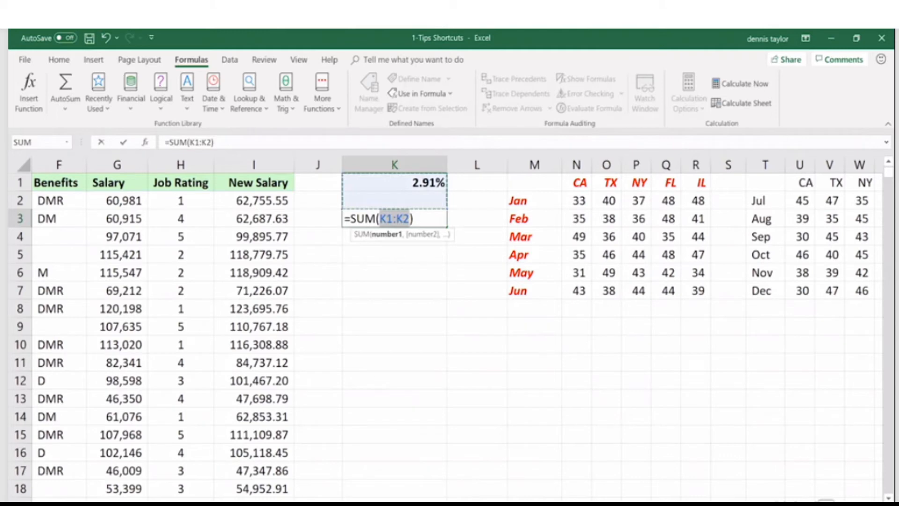
pyautogui.press('Escape')
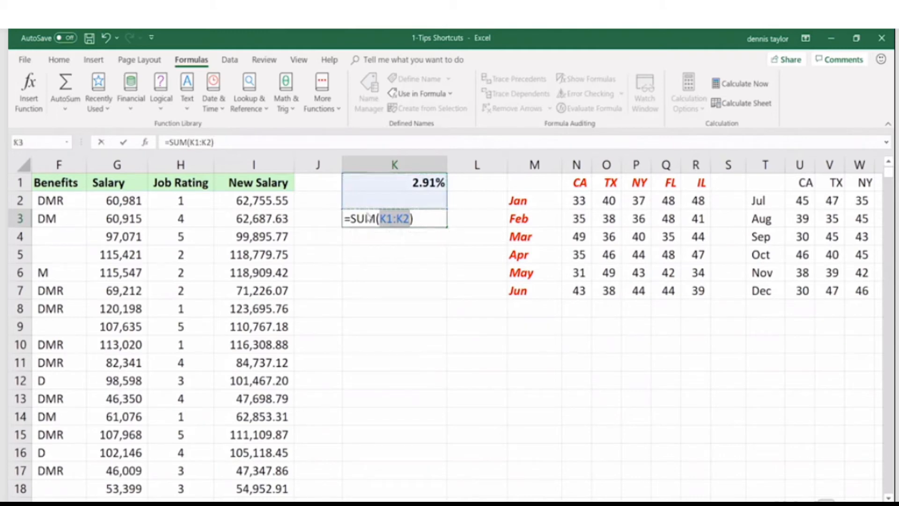
pyautogui.press('F3')
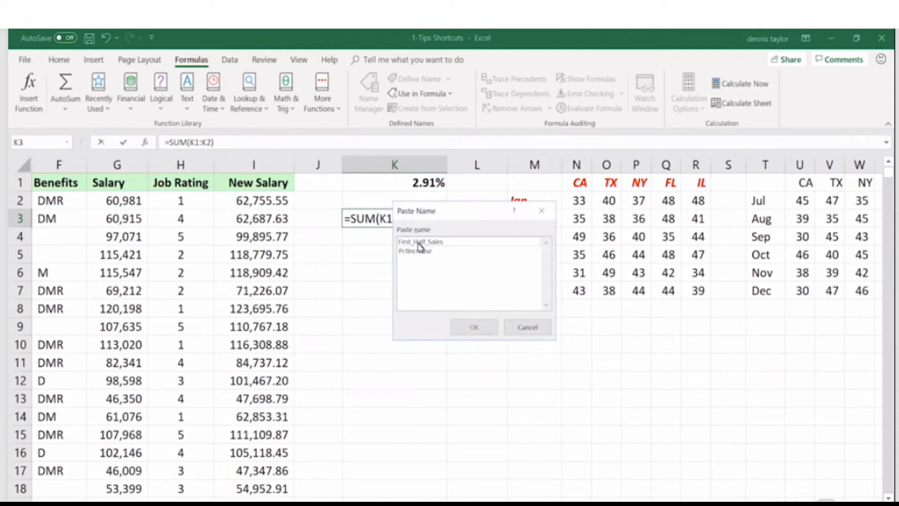
pyautogui.doubleClick(420, 245)
pyautogui.press('Return')
pyautogui.click(431, 218)
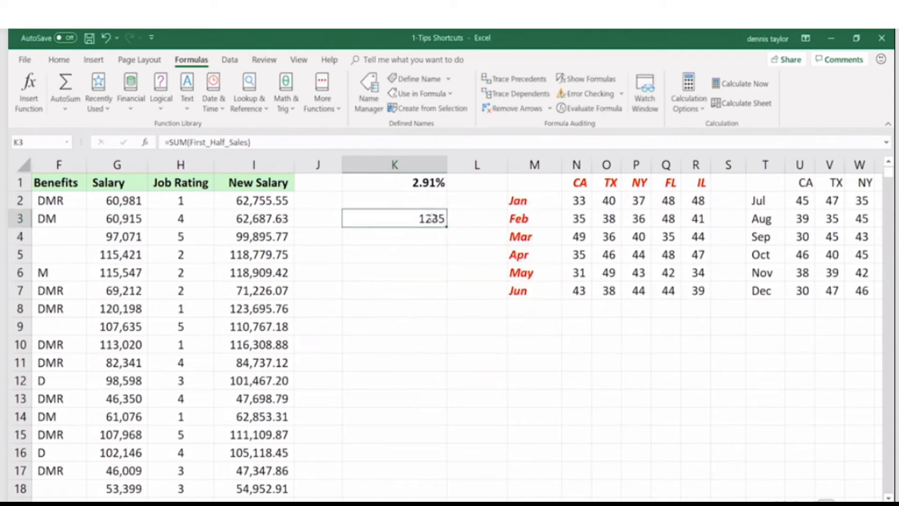
# Step: Review the formula in K3 and the workbook's defined names in the Name Manager without changing anything
pyautogui.doubleClick(431, 218)
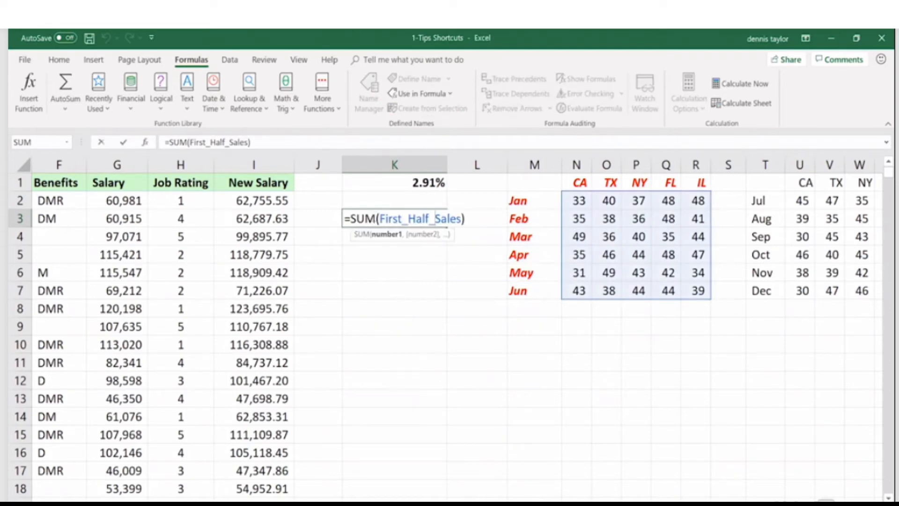
pyautogui.press('Escape')
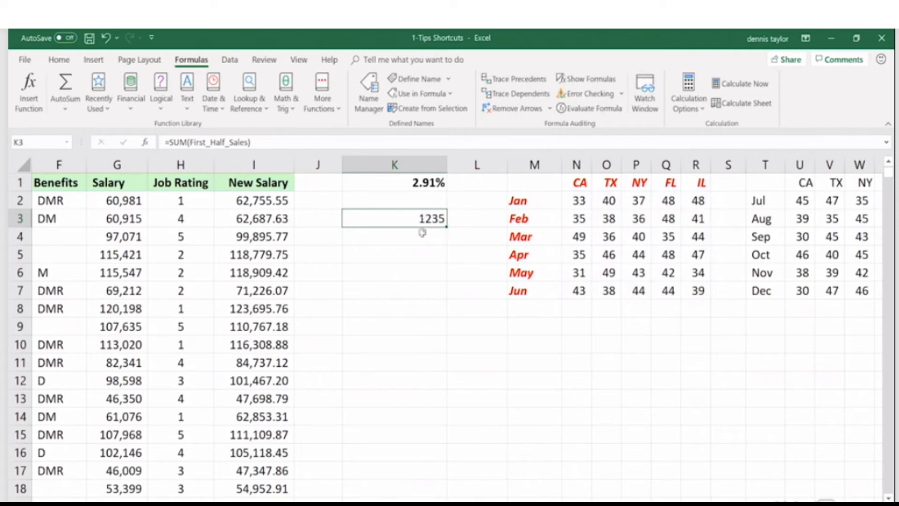
pyautogui.click(419, 250)
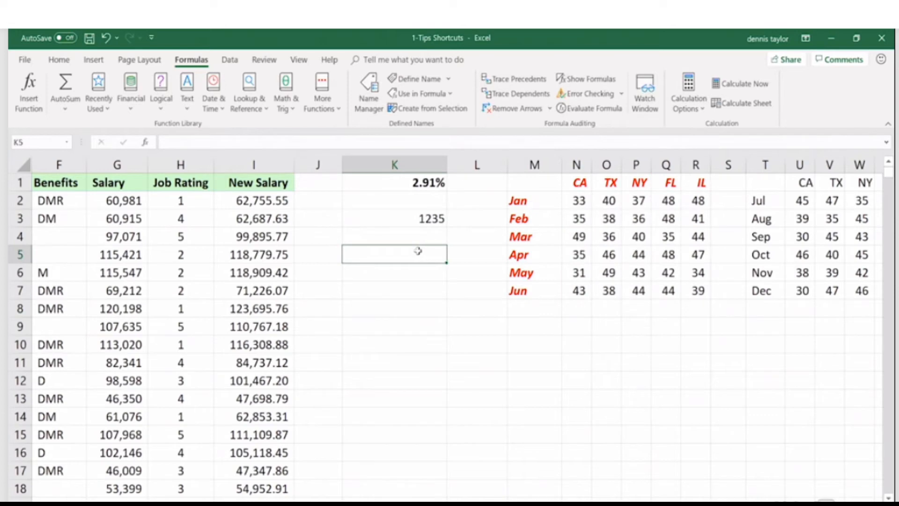
pyautogui.click(373, 108)
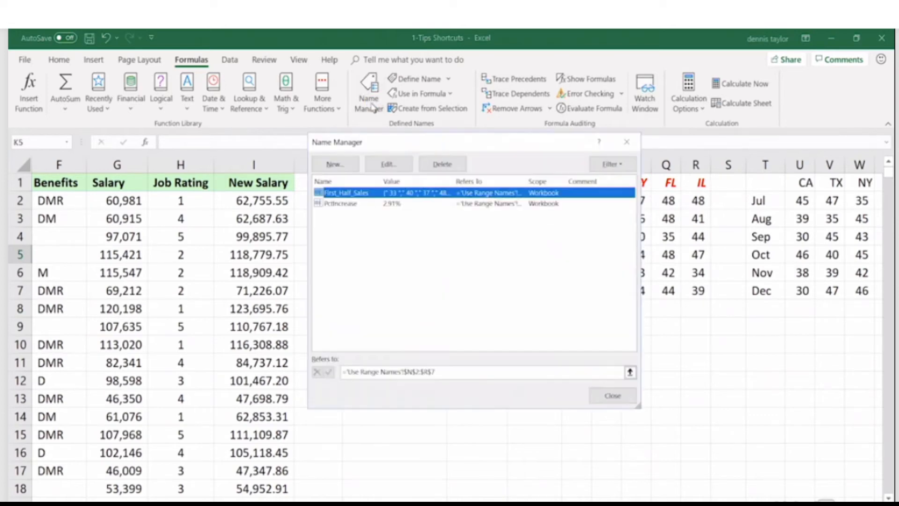
pyautogui.click(625, 144)
# Step: Paste the list of defined names and their cell references into the sheet starting at K9
pyautogui.click(419, 325)
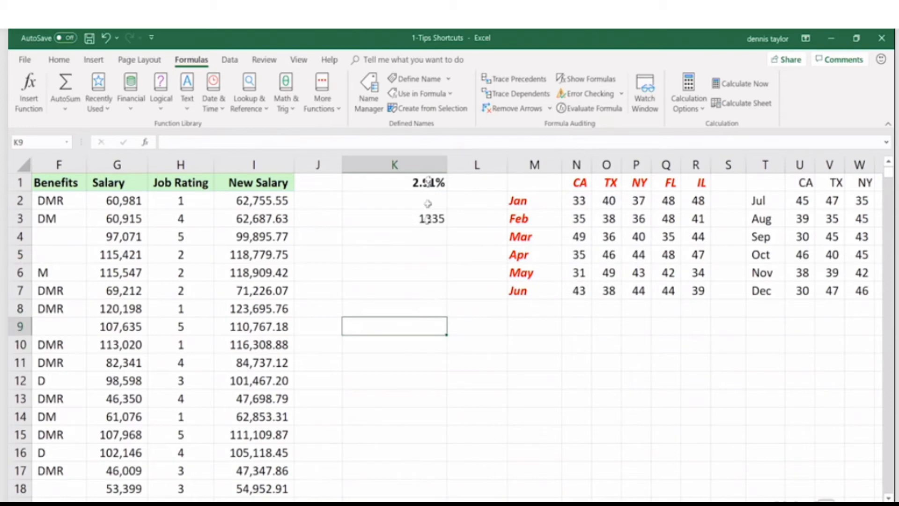
pyautogui.click(441, 94)
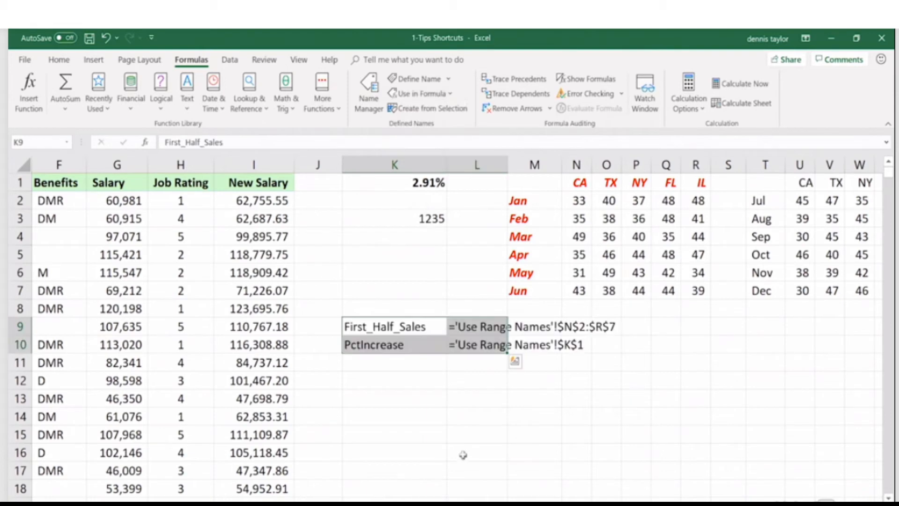
pyautogui.click(459, 434)
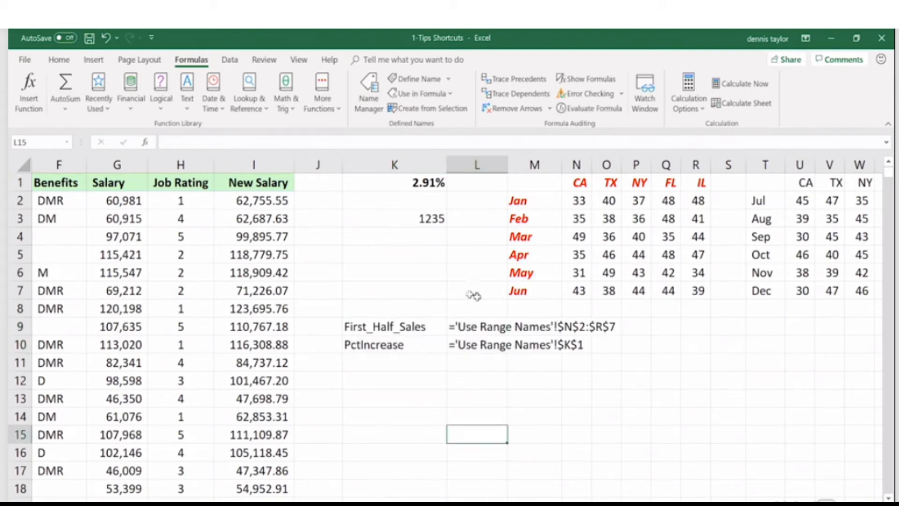
pyautogui.moveTo(394, 326); pyautogui.dragTo(462, 350)
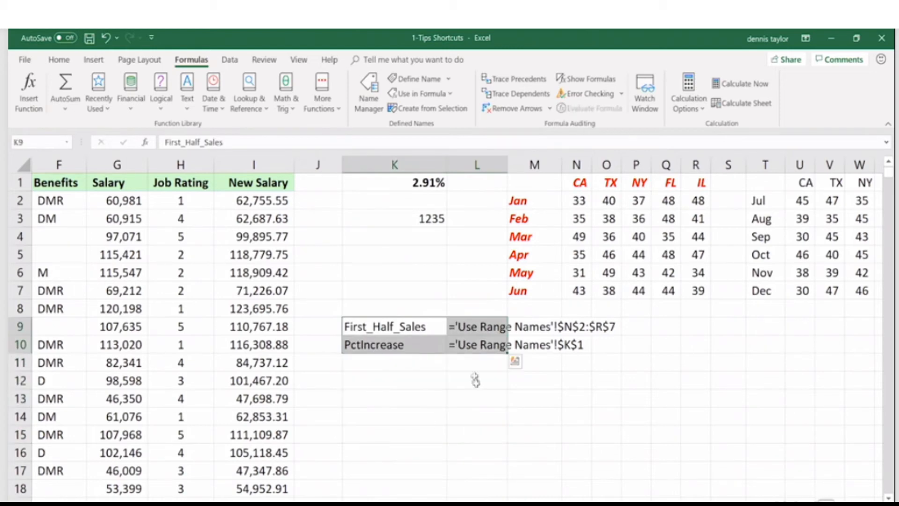
pyautogui.click(475, 380)
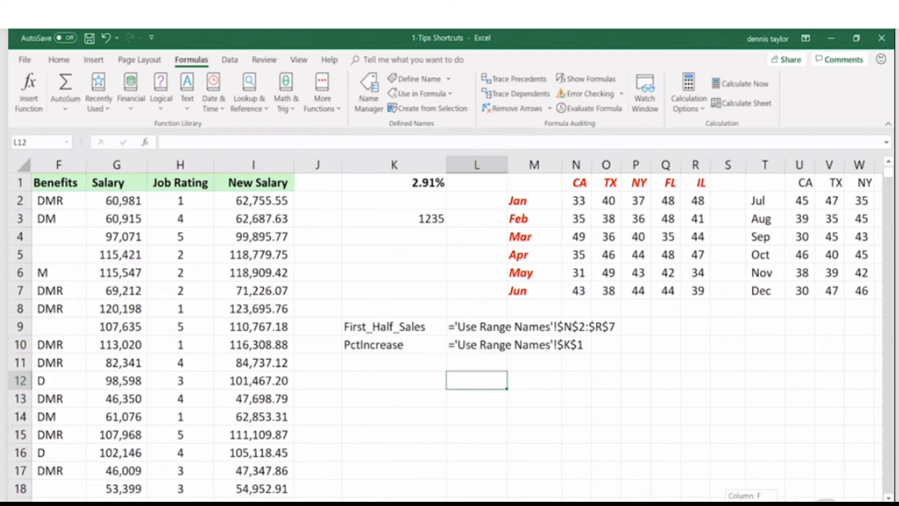
# Step: Create range names for columns A through I from their top-row headings only, excluding the left column
pyautogui.hscroll(-5, 450, 328)
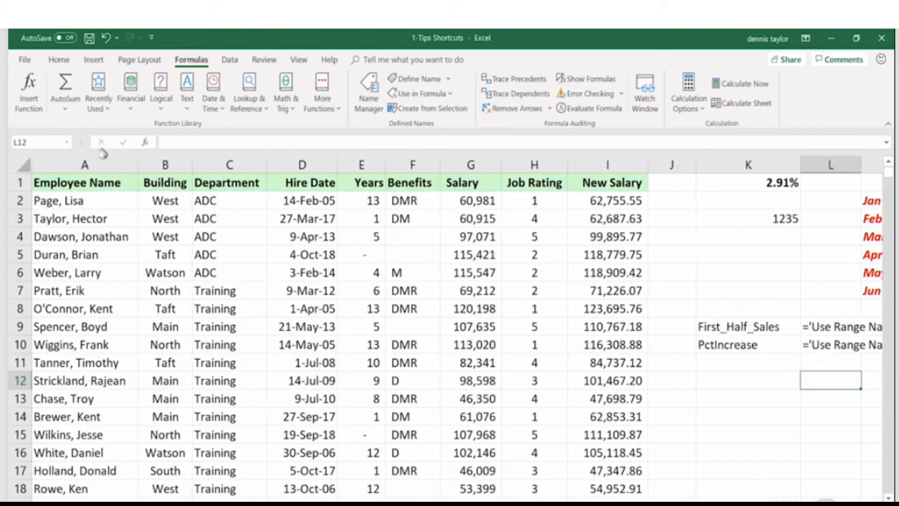
pyautogui.moveTo(102, 164); pyautogui.dragTo(581, 162)
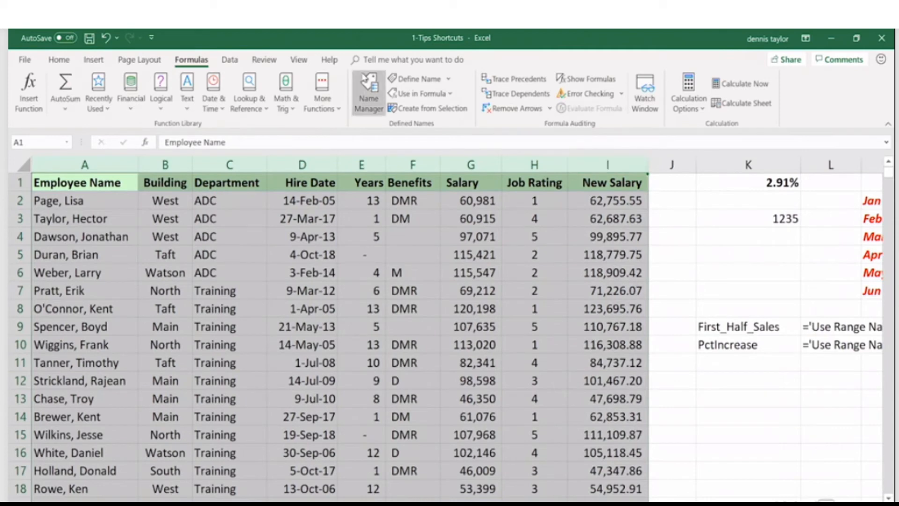
pyautogui.click(397, 107)
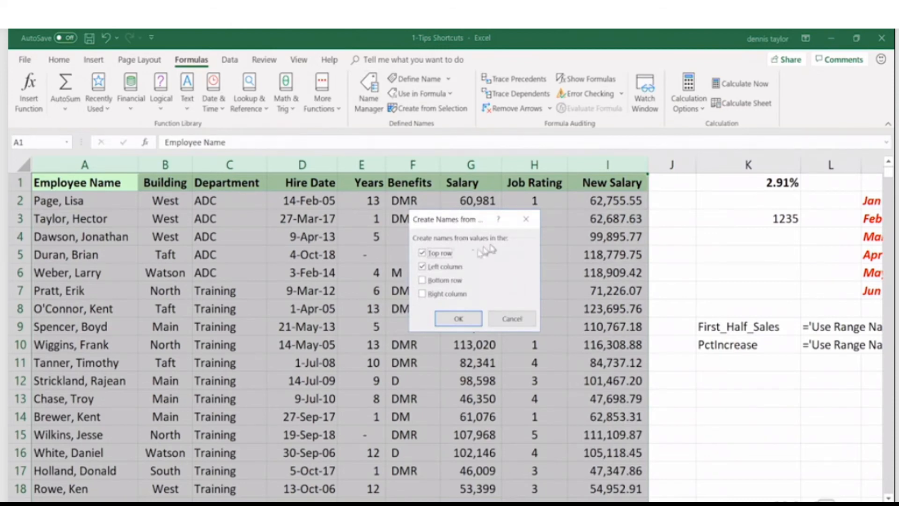
pyautogui.click(443, 266)
pyautogui.click(447, 318)
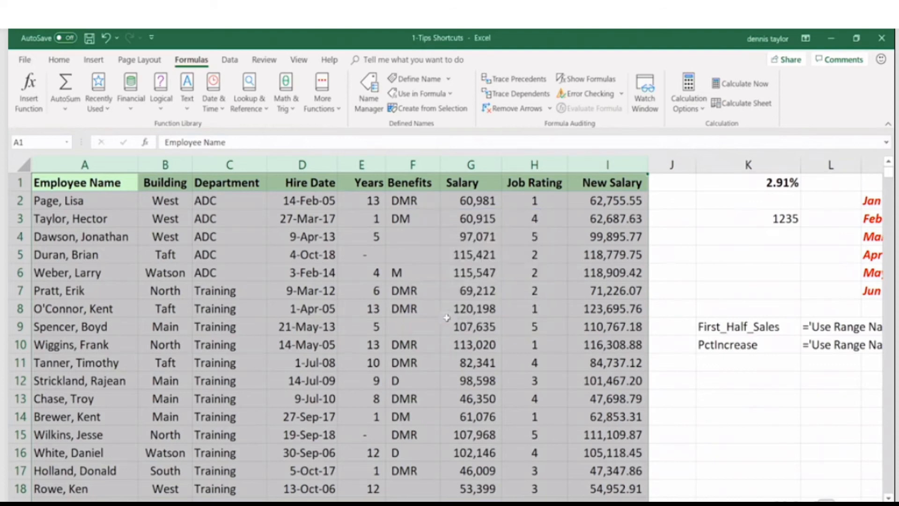
# Step: Average the new salaries in K5 with =AVERAGE(New_Salary), inserting the defined name as the argument
pyautogui.click(748, 254)
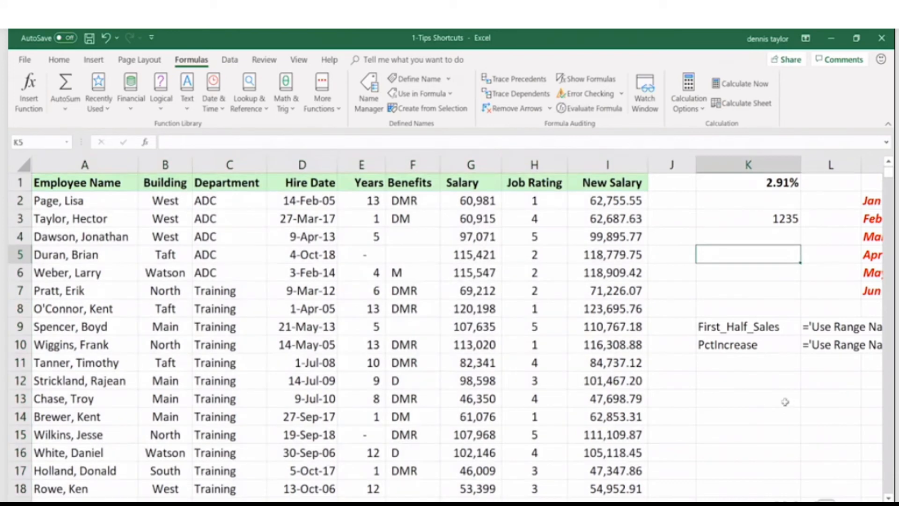
pyautogui.write('=average')
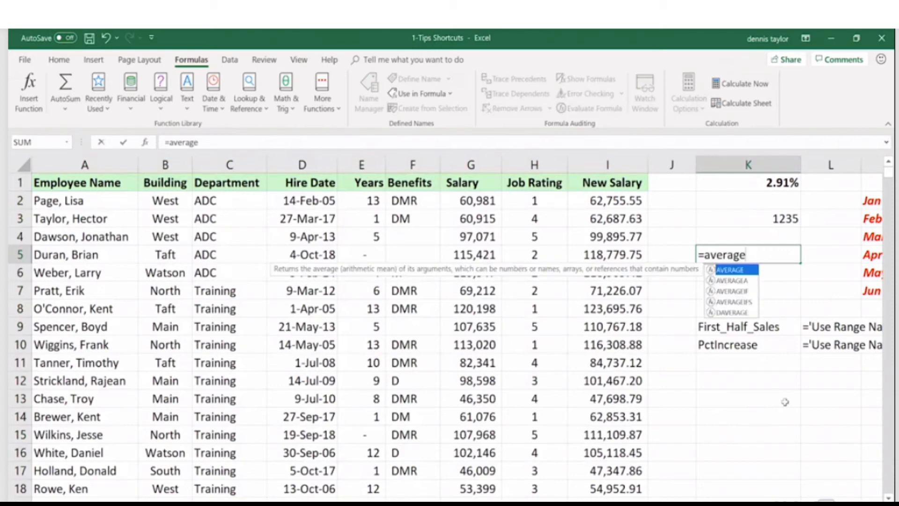
pyautogui.write('(')
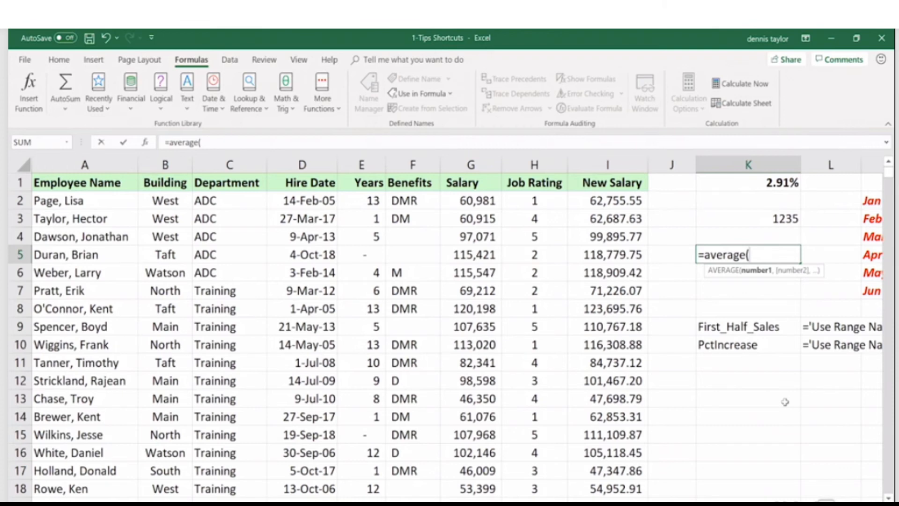
pyautogui.press('F3')
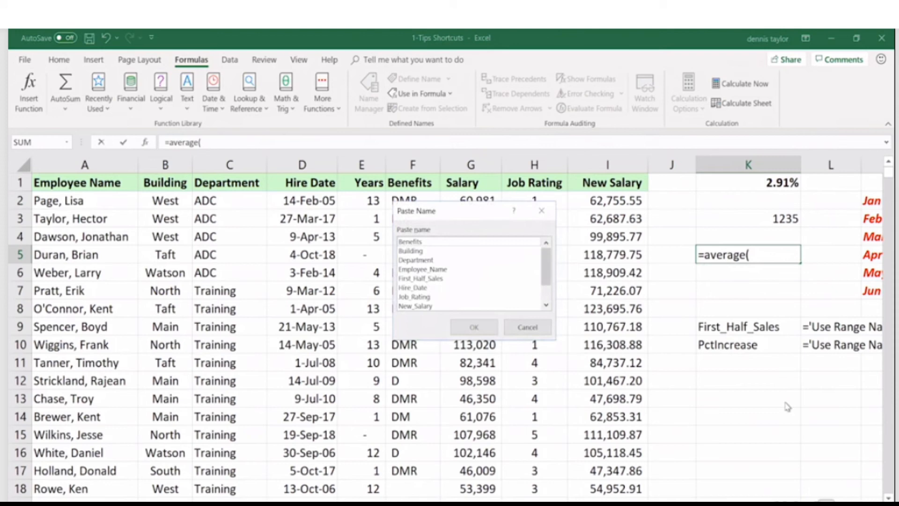
pyautogui.doubleClick(415, 306)
pyautogui.press('Return')
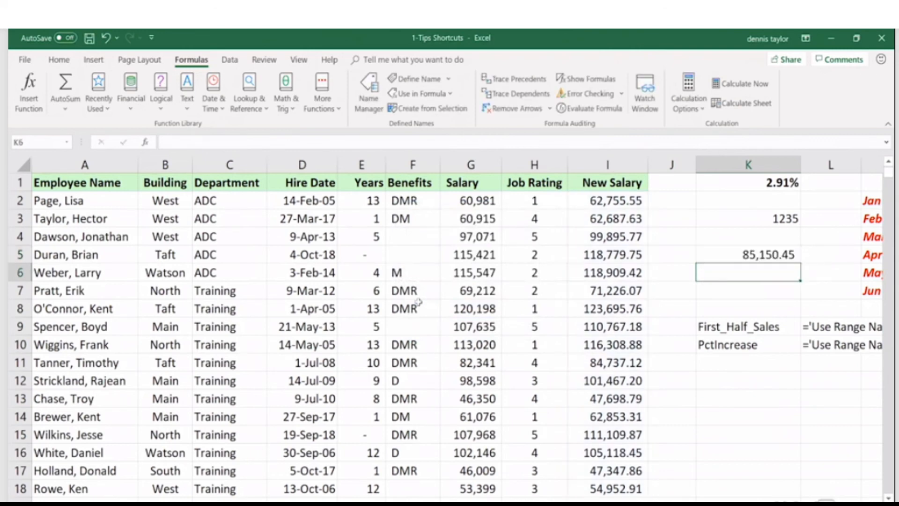
# Step: Inspect the average formula in K5 and the range it refers to, keeping the formula as it is
pyautogui.doubleClick(706, 247)
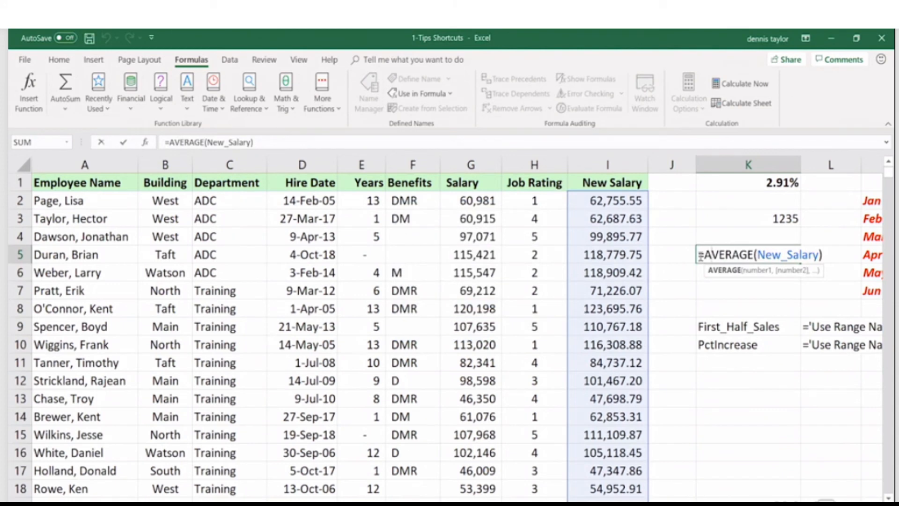
pyautogui.click(701, 256)
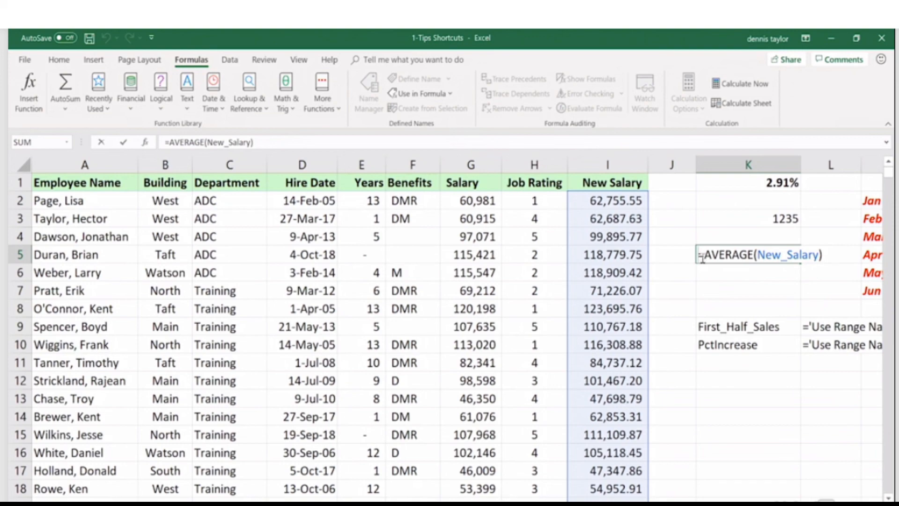
pyautogui.hotkey('ctrl', 'Return')
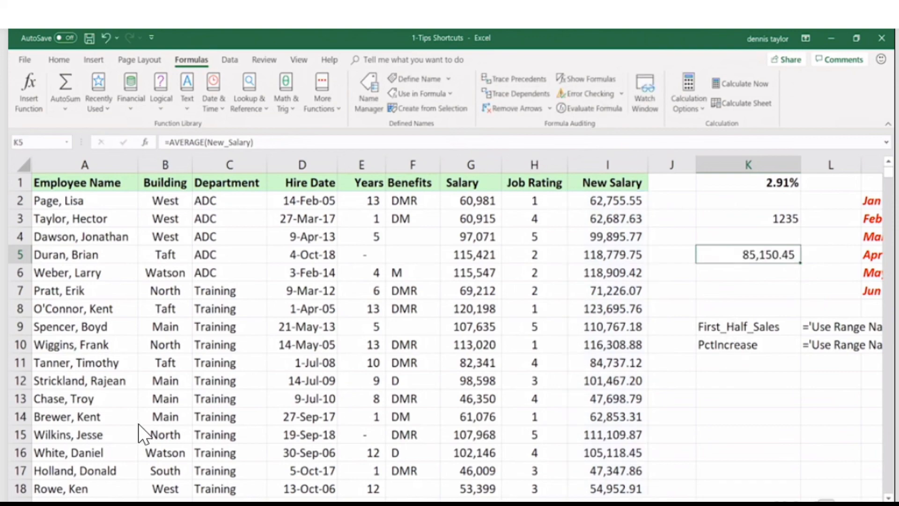
# Step: Paste the expanded list of all defined names with their references starting at K12, and look through its entries
pyautogui.hscroll(3, 603, 411)
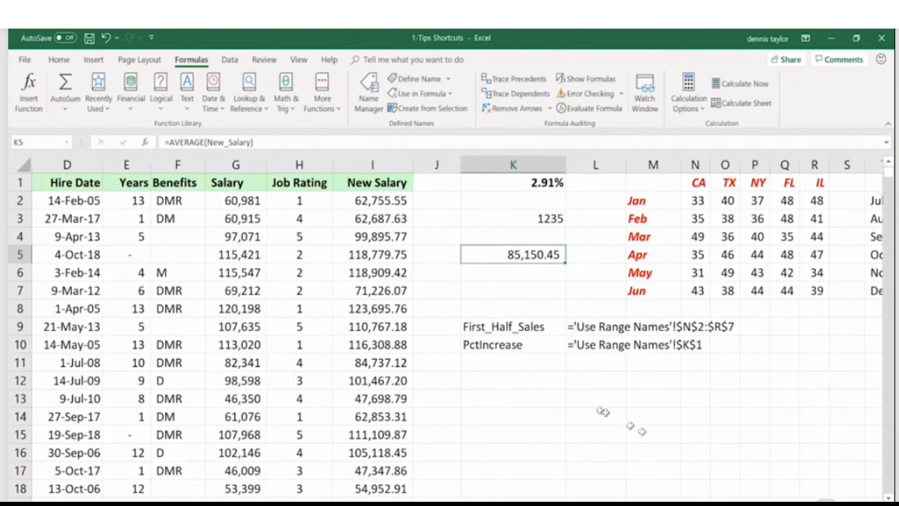
pyautogui.click(497, 377)
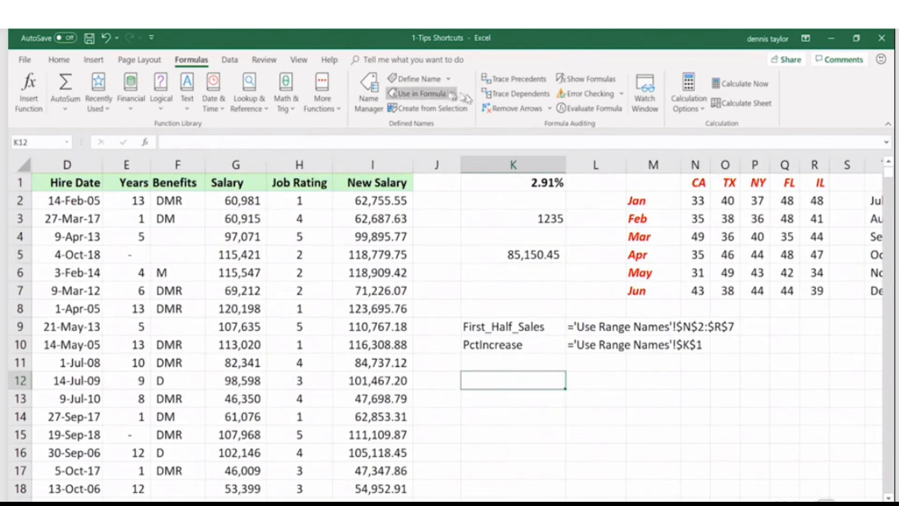
pyautogui.click(419, 93)
pyautogui.click(427, 271)
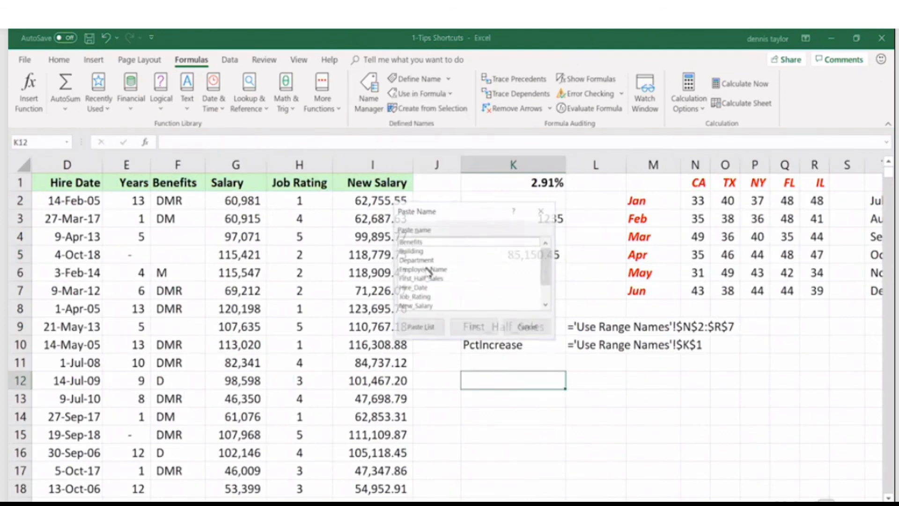
pyautogui.click(413, 325)
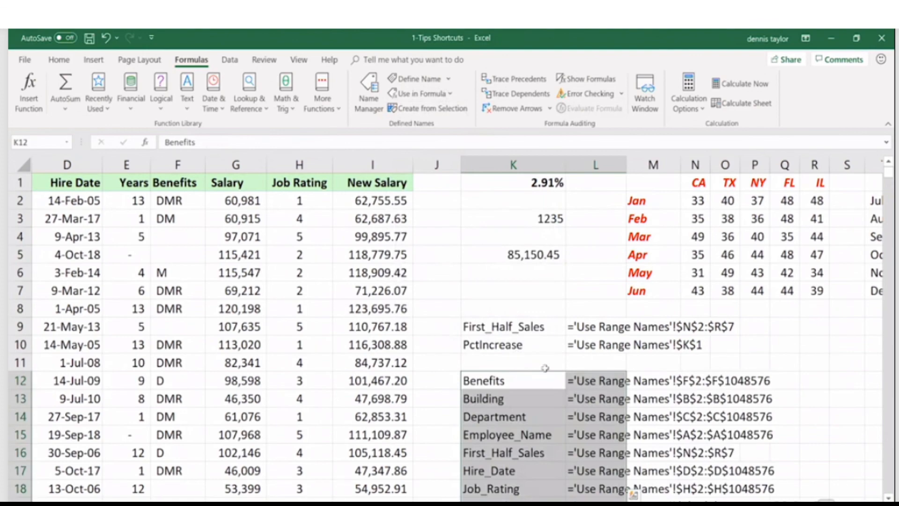
pyautogui.scroll(-1, 621, 323)
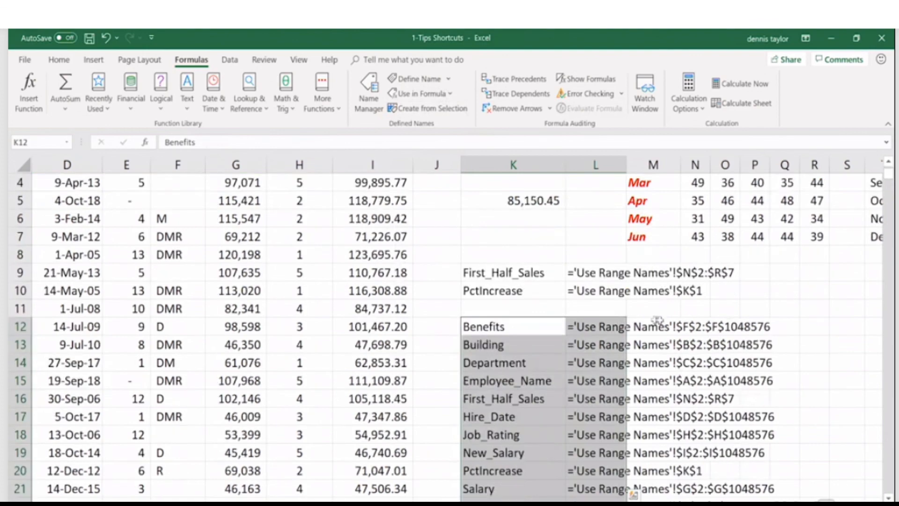
pyautogui.scroll(-1, 658, 320)
pyautogui.scroll(2, 684, 344)
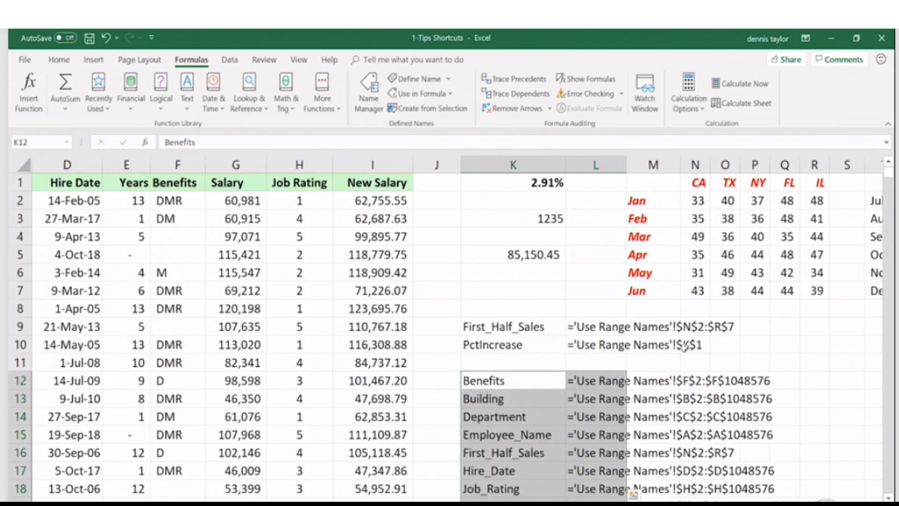